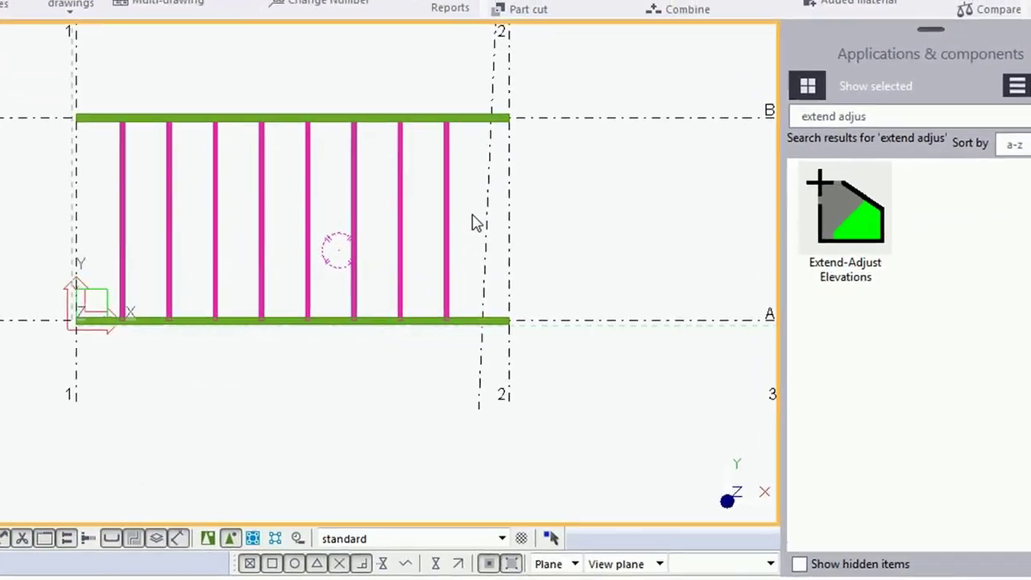
Check the separator beams and both primary beams' lengths in the plan view.
{"action": "left_click_drag", "start_coordinate": [466, 212], "coordinate": [98, 207]}
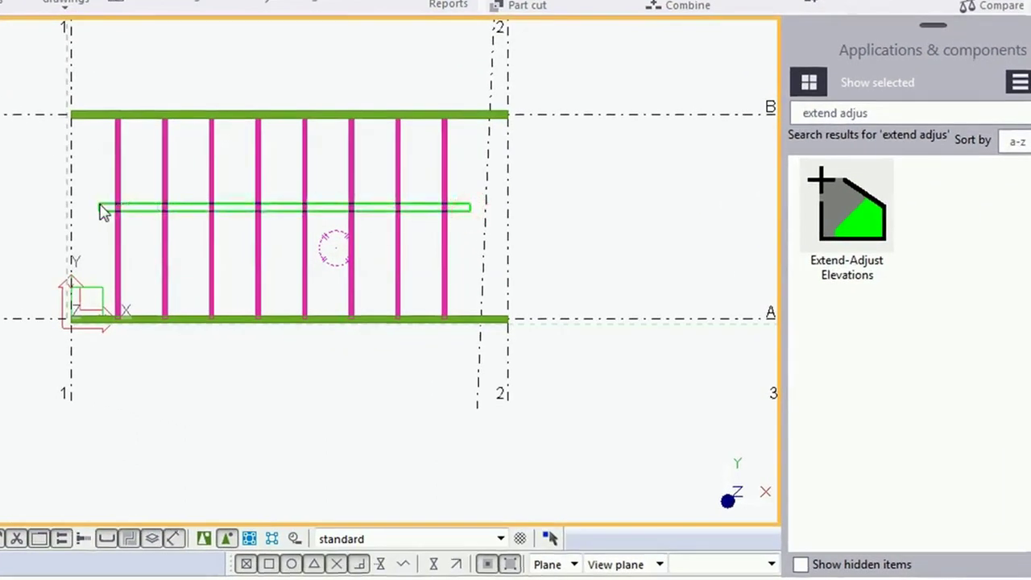
{"action": "left_click", "coordinate": [283, 349]}
{"action": "scroll", "coordinate": [87, 346], "scroll_direction": "up", "scroll_amount": 1}
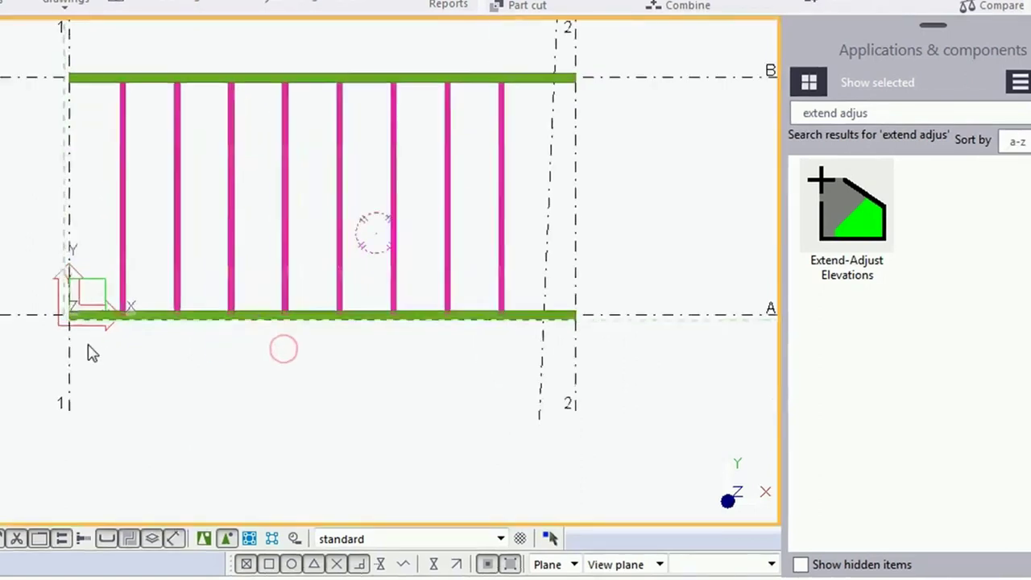
{"action": "scroll", "coordinate": [88, 346], "scroll_direction": "up", "scroll_amount": 1}
{"action": "left_click", "coordinate": [89, 321]}
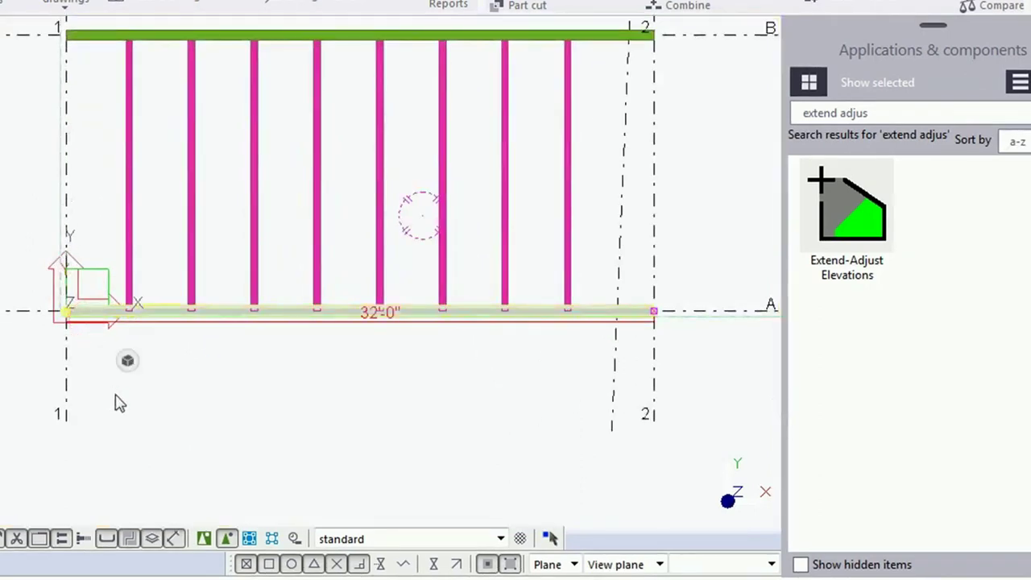
{"action": "middle_click_drag", "start_coordinate": [115, 403], "coordinate": [227, 490]}
{"action": "left_click", "coordinate": [79, 131]}
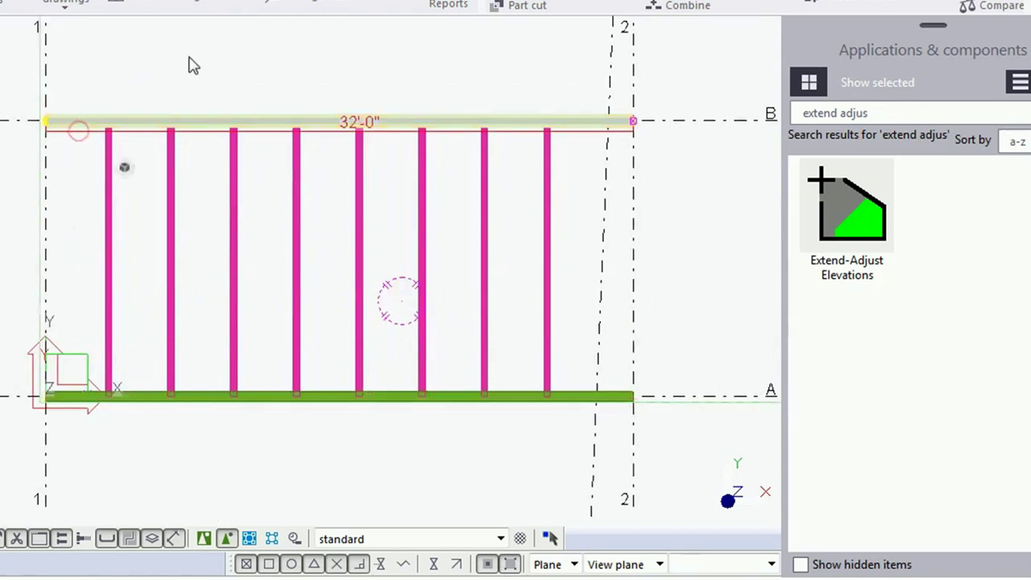
{"action": "right_click", "coordinate": [190, 58]}
{"action": "left_click", "coordinate": [242, 70]}
In the elevation view, inspect the lower and upper primary beams and a separator's position.
{"action": "key", "text": "ctrl+Tab"}
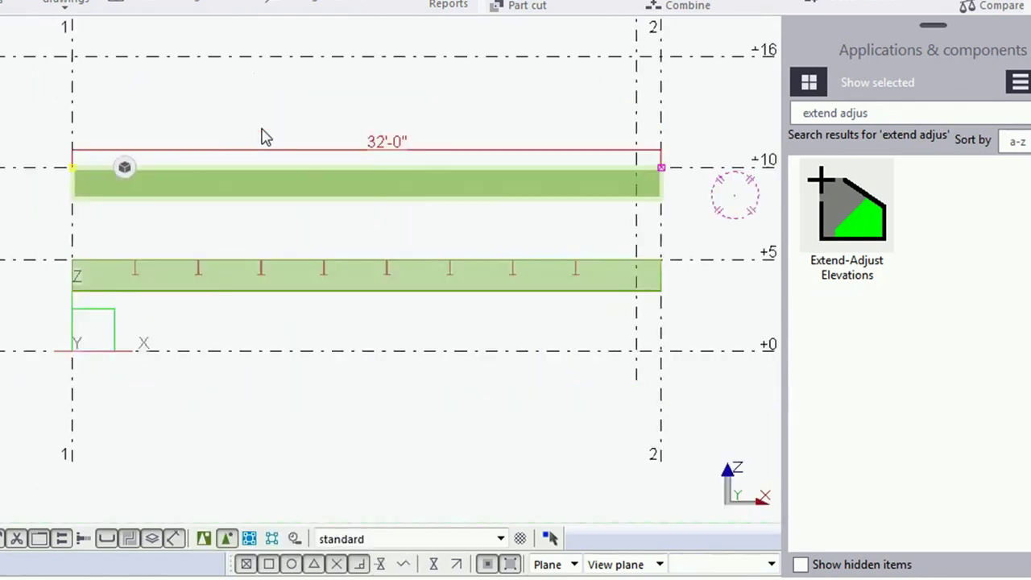
{"action": "left_click", "coordinate": [269, 293]}
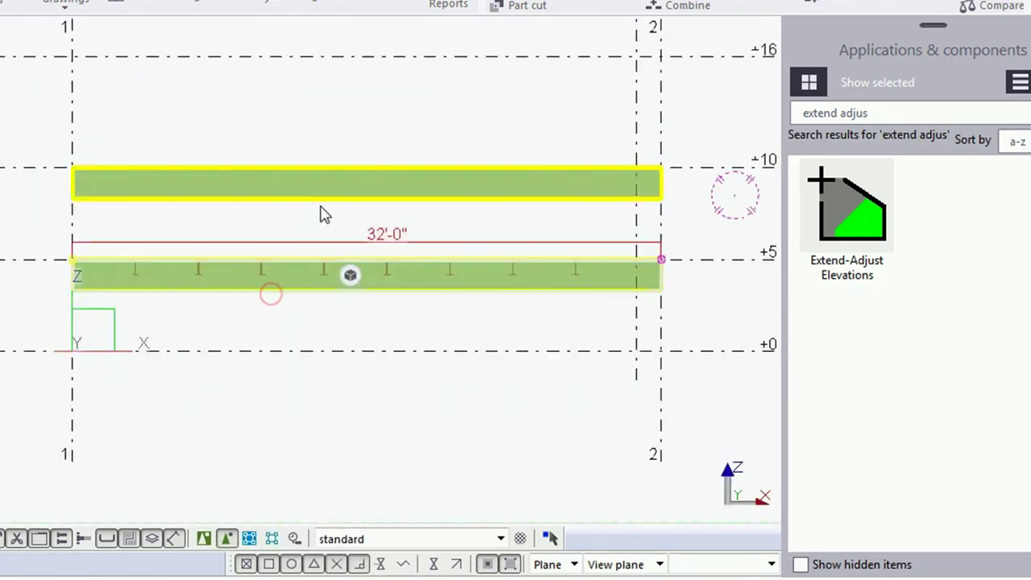
{"action": "left_click", "coordinate": [320, 201]}
{"action": "right_click", "coordinate": [343, 92]}
{"action": "left_click", "coordinate": [395, 105]}
{"action": "left_click", "coordinate": [310, 212]}
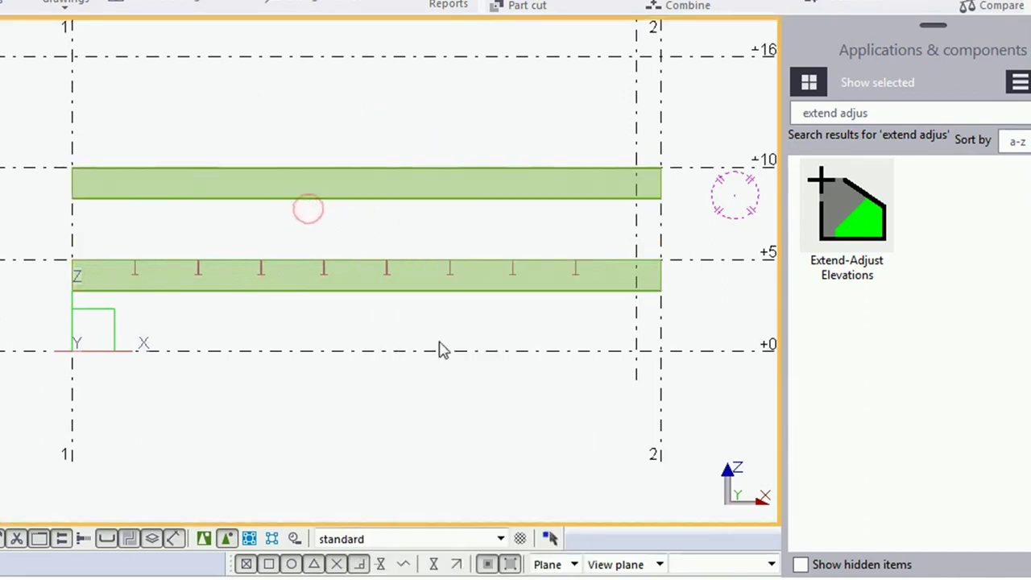
{"action": "left_click", "coordinate": [138, 282]}
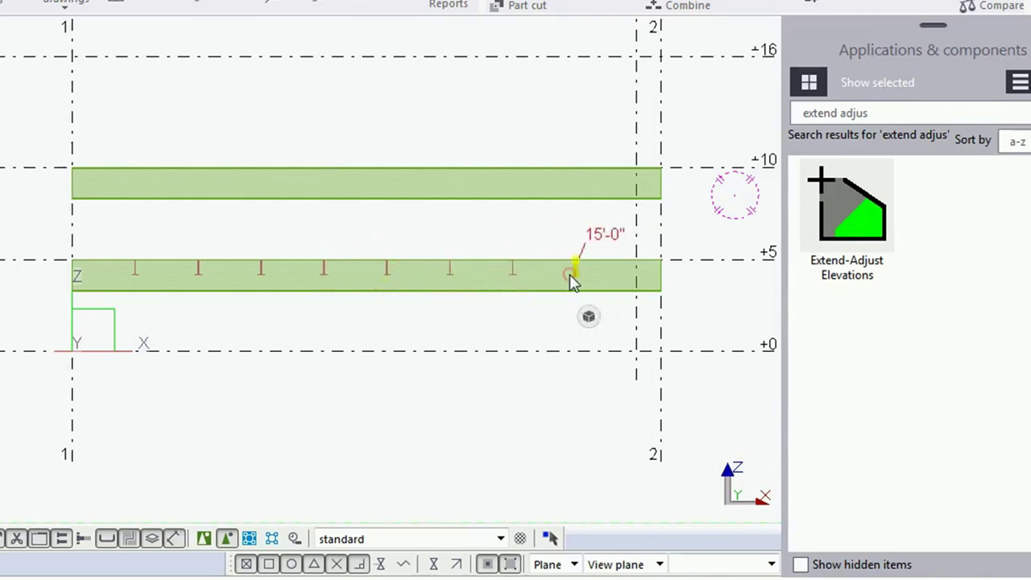
{"action": "left_click", "coordinate": [509, 203]}
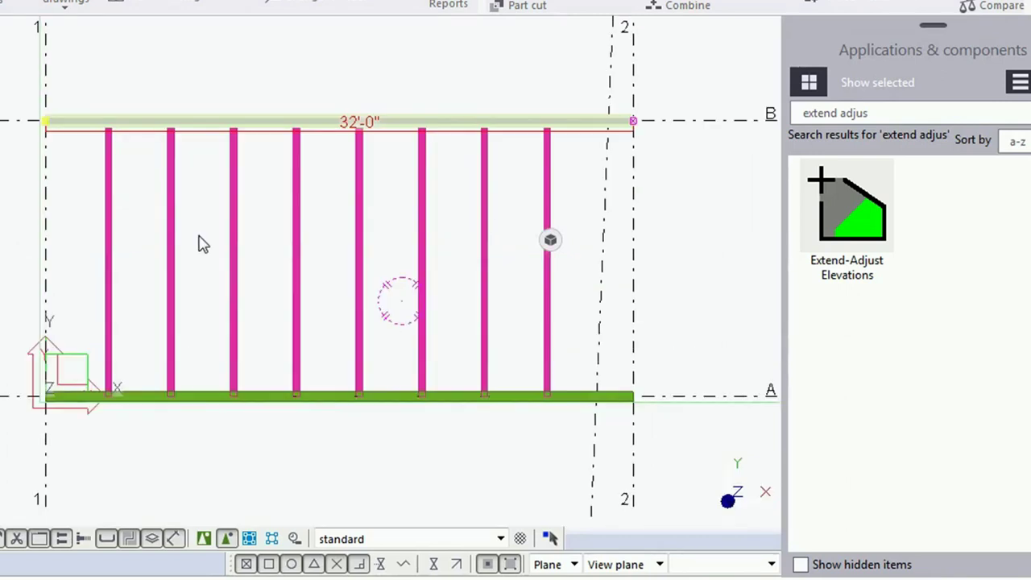
Box-select all separator beams and move them up to the upper primary beam.
{"action": "mouse_move", "coordinate": [72, 207]}
{"action": "left_mouse_down"}
{"action": "mouse_move", "coordinate": [572, 312]}
{"action": "mouse_move", "coordinate": [91, 184]}
{"action": "left_mouse_up"}
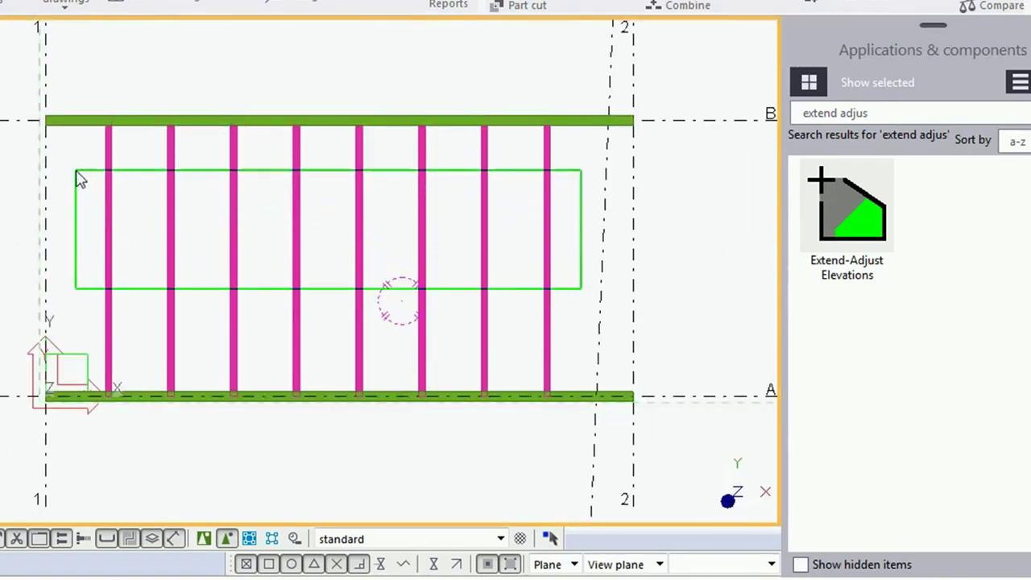
{"action": "left_click_drag", "start_coordinate": [91, 183], "coordinate": [73, 164]}
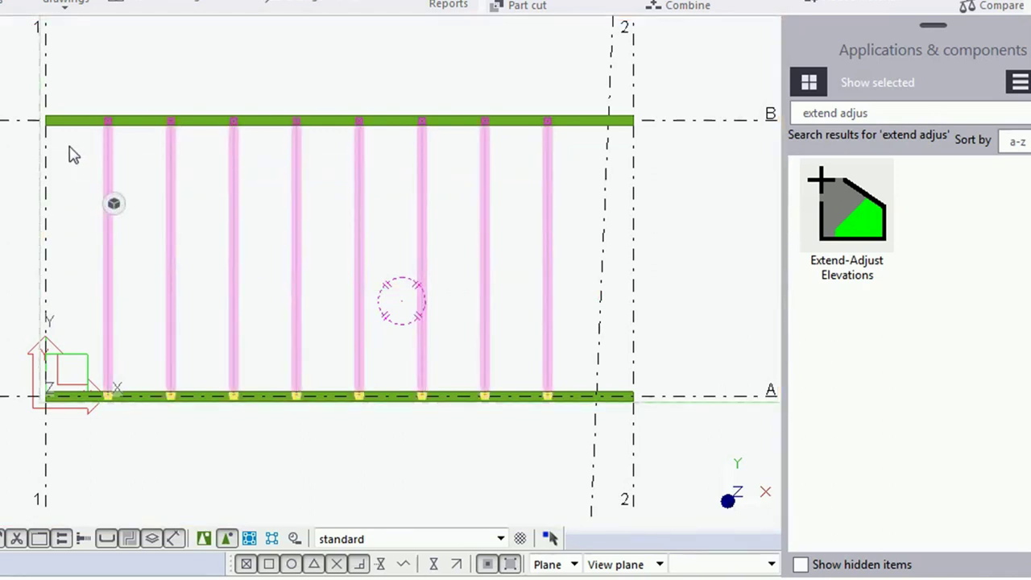
{"action": "left_click_drag", "start_coordinate": [75, 85], "coordinate": [594, 185]}
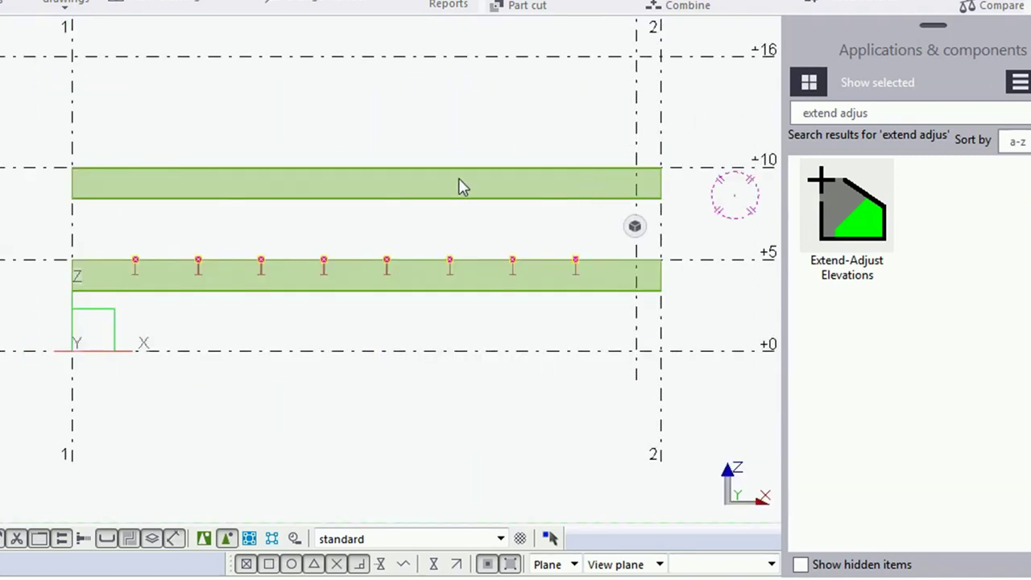
{"action": "right_click", "coordinate": [251, 226]}
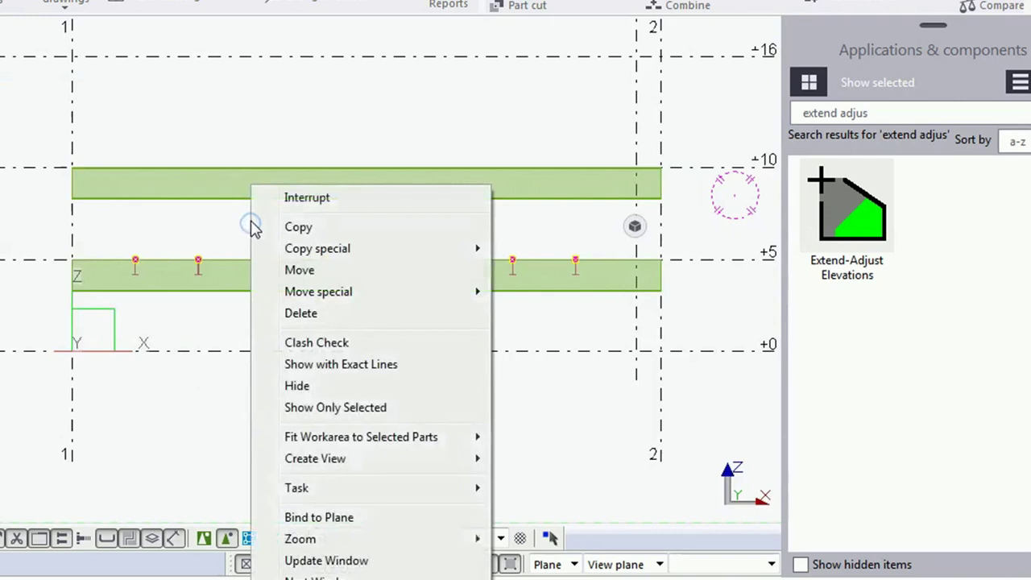
{"action": "left_click", "coordinate": [299, 270]}
{"action": "left_click", "coordinate": [135, 259]}
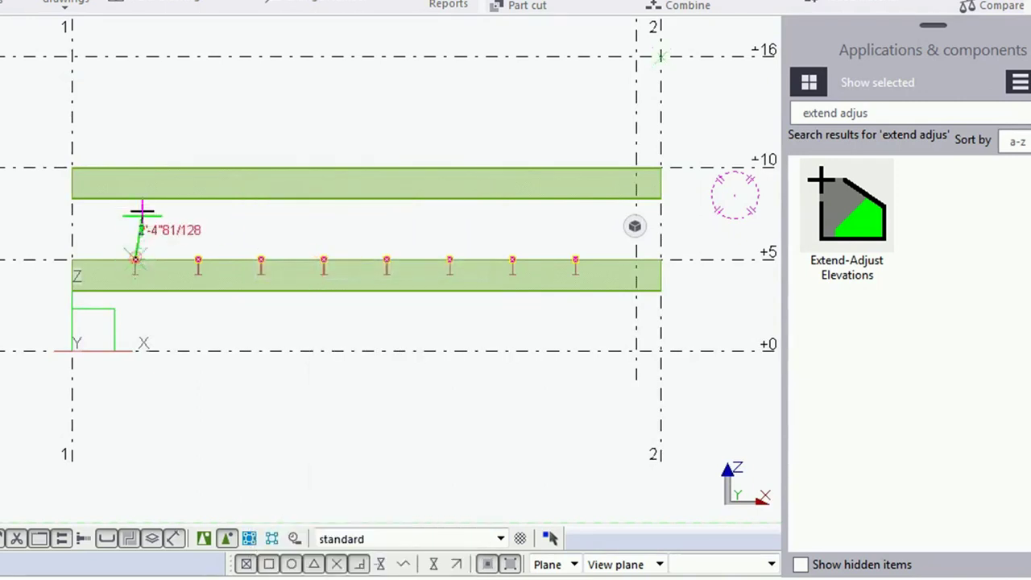
{"action": "left_click", "coordinate": [136, 168]}
{"action": "right_click", "coordinate": [165, 113]}
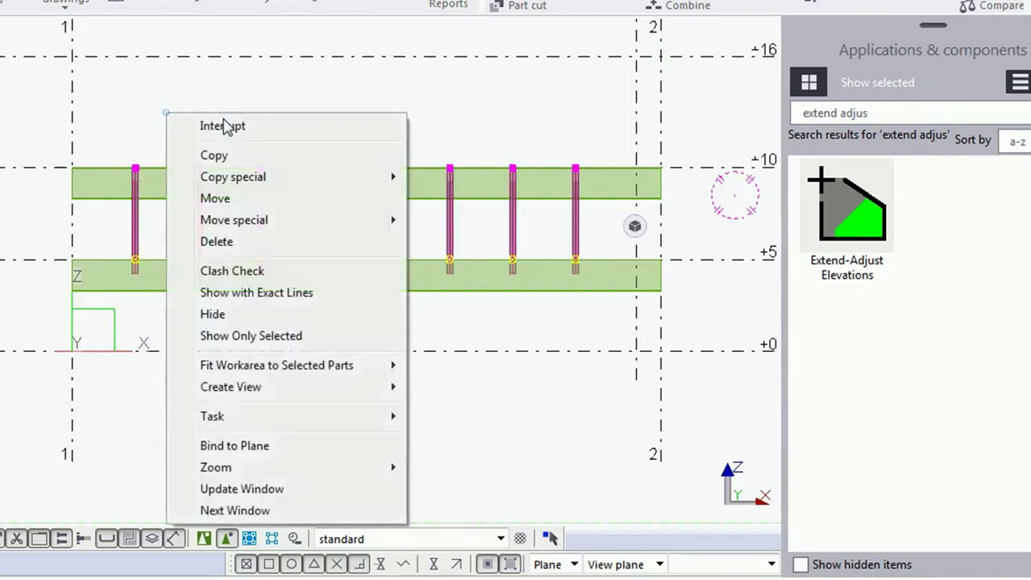
{"action": "left_click", "coordinate": [226, 126]}
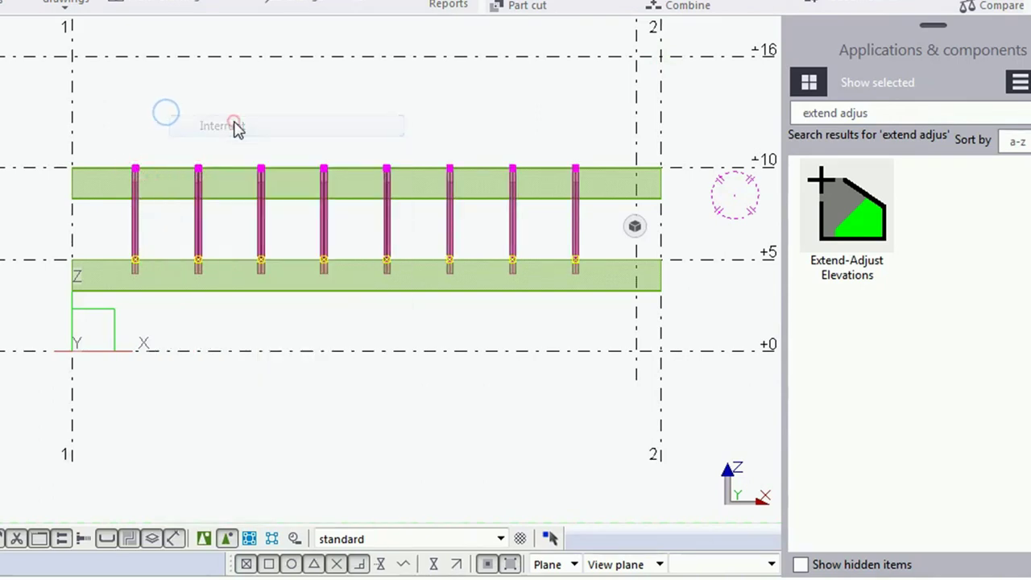
{"action": "left_click", "coordinate": [108, 202]}
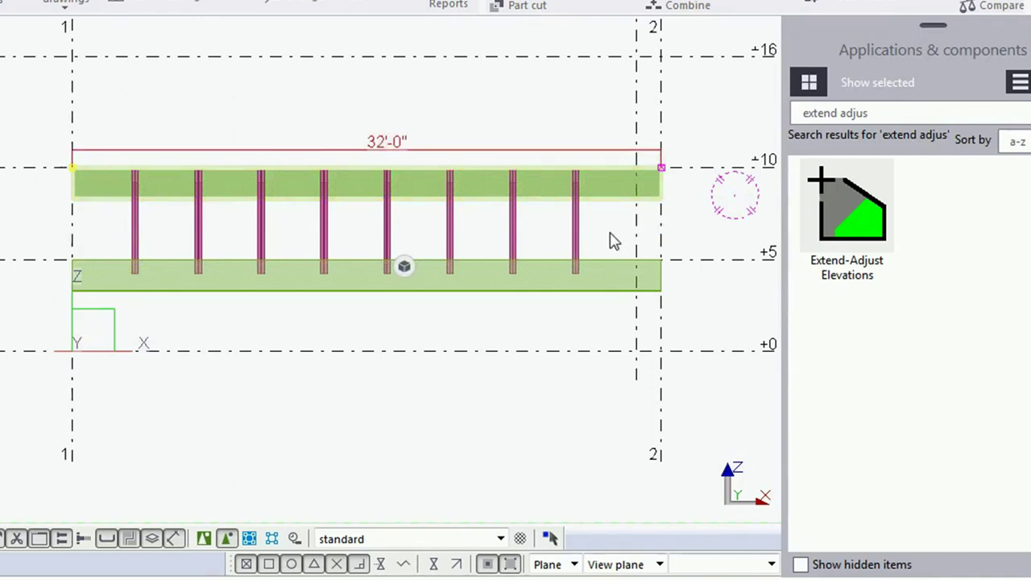
{"action": "left_click", "coordinate": [605, 229]}
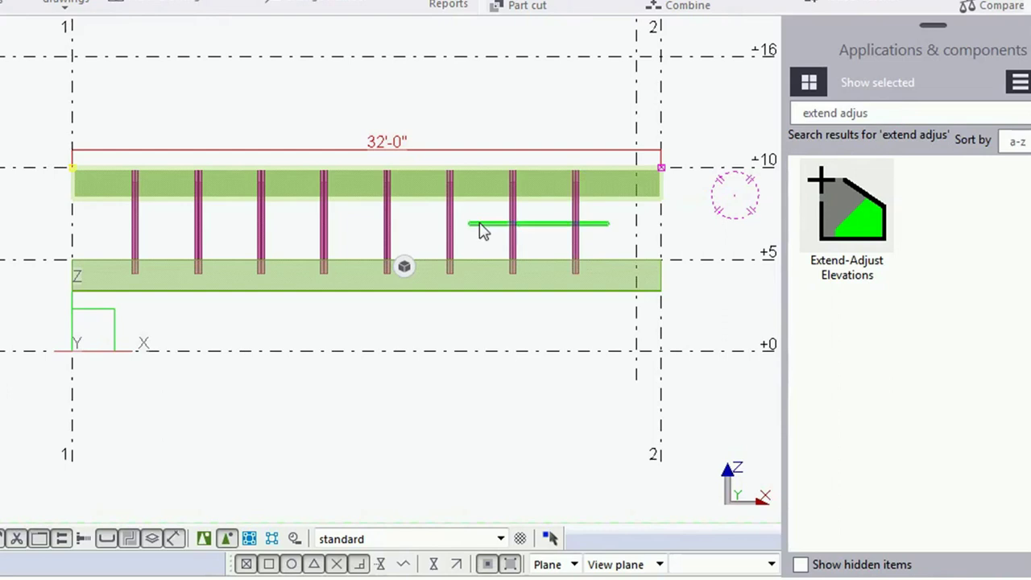
Finish the reference-line pick that updates the separators, then orbit to a 3D view.
{"action": "left_click", "coordinate": [121, 229]}
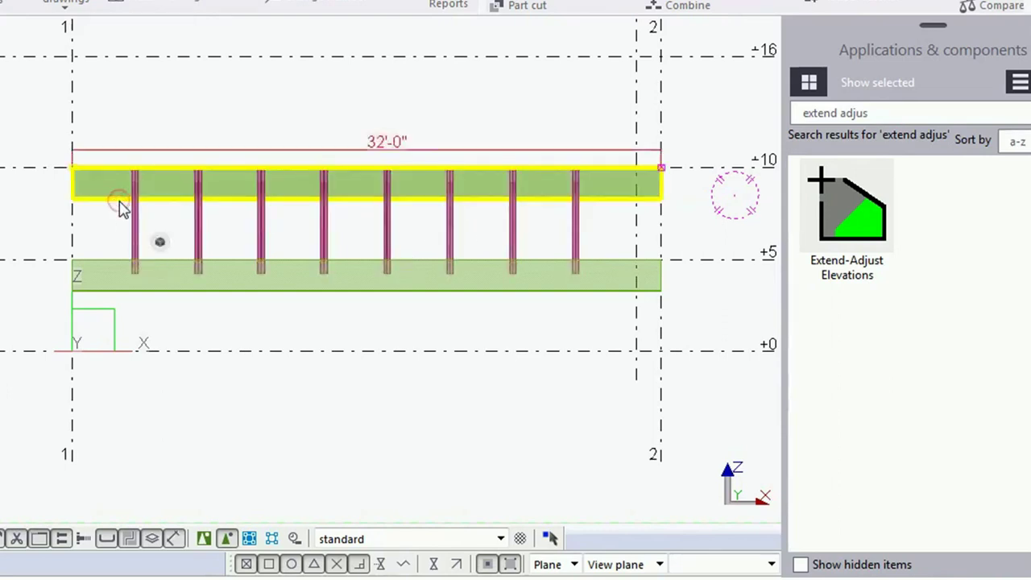
{"action": "right_click", "coordinate": [252, 103]}
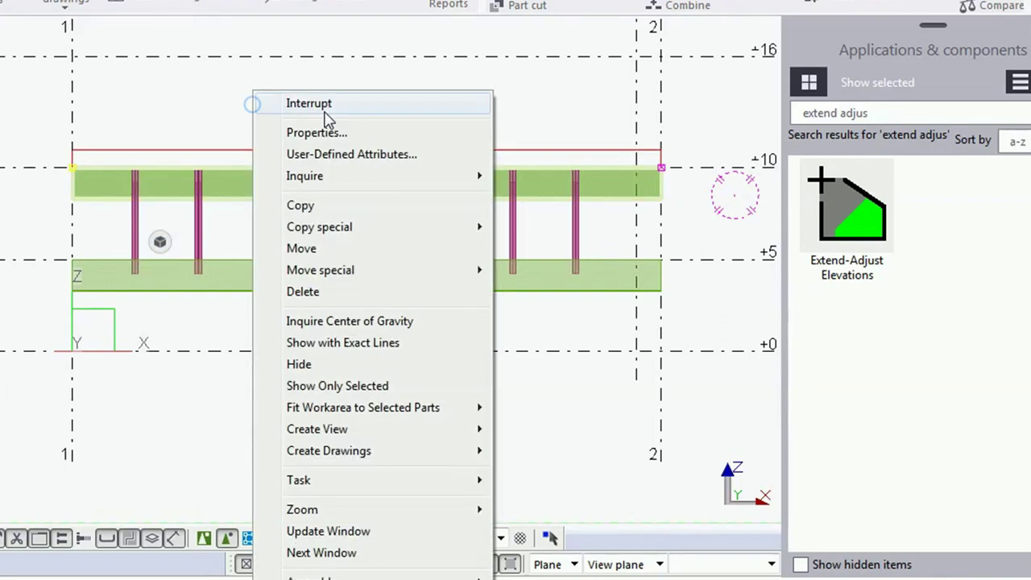
{"action": "left_click", "coordinate": [323, 109]}
{"action": "key", "text": "ctrl+p"}
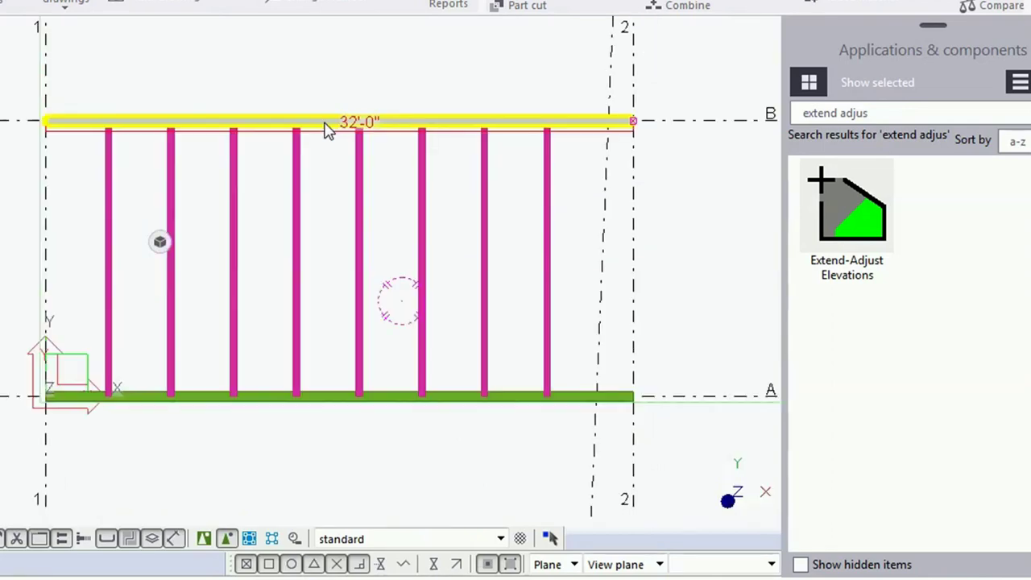
{"action": "middle_click_drag", "start_coordinate": [274, 212], "coordinate": [367, 87], "text": "ctrl"}
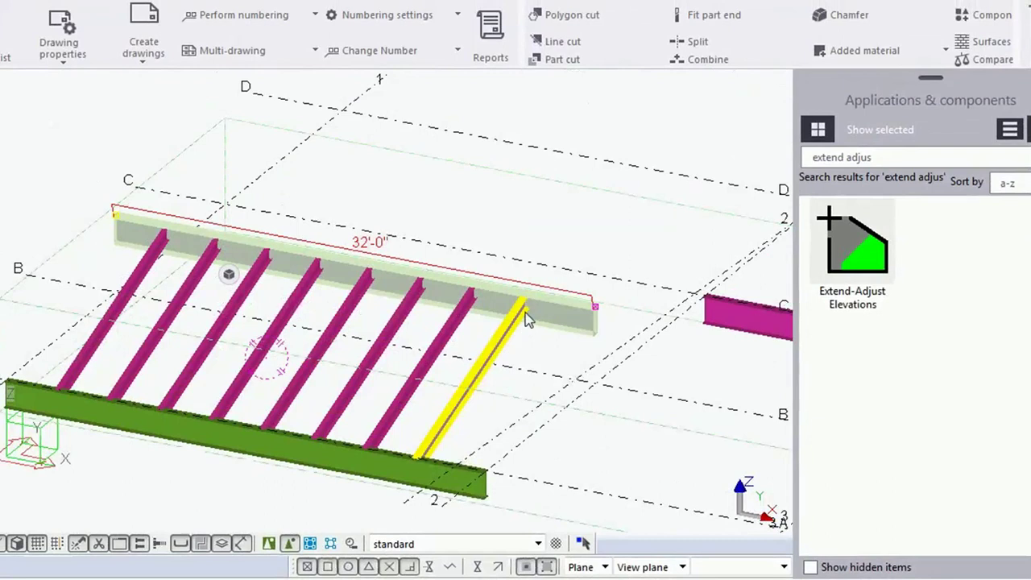
{"action": "left_click", "coordinate": [572, 313]}
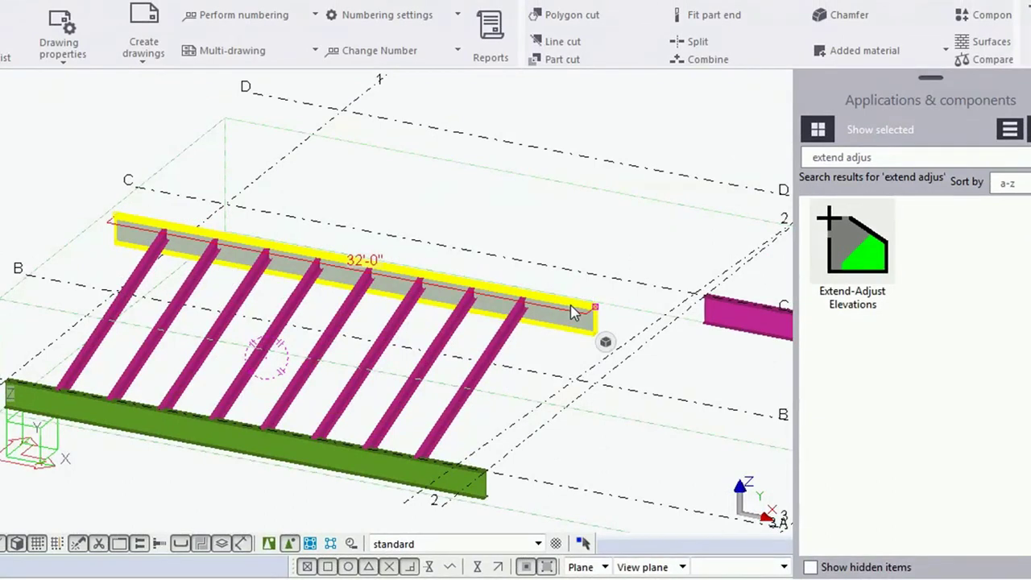
Open the grid 1–2 elevation and select the upper beam's right end point.
{"action": "key", "text": "ctrl+Tab"}
{"action": "key", "text": "ctrl+Tab"}
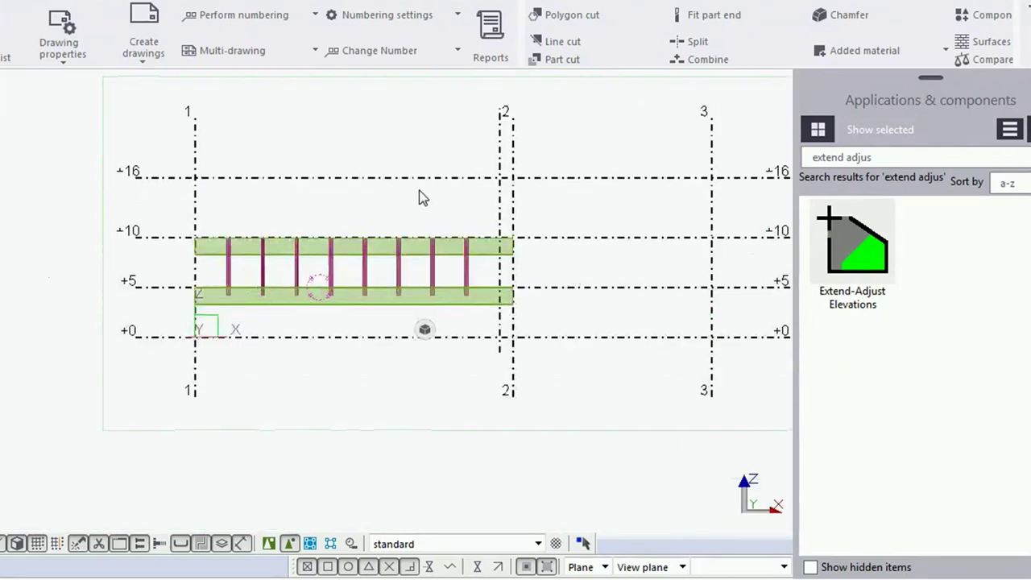
{"action": "left_click", "coordinate": [418, 190]}
{"action": "scroll", "coordinate": [493, 256], "scroll_direction": "up", "scroll_amount": 3}
{"action": "left_click", "coordinate": [493, 254]}
{"action": "scroll", "coordinate": [516, 258], "scroll_direction": "down", "scroll_amount": 3}
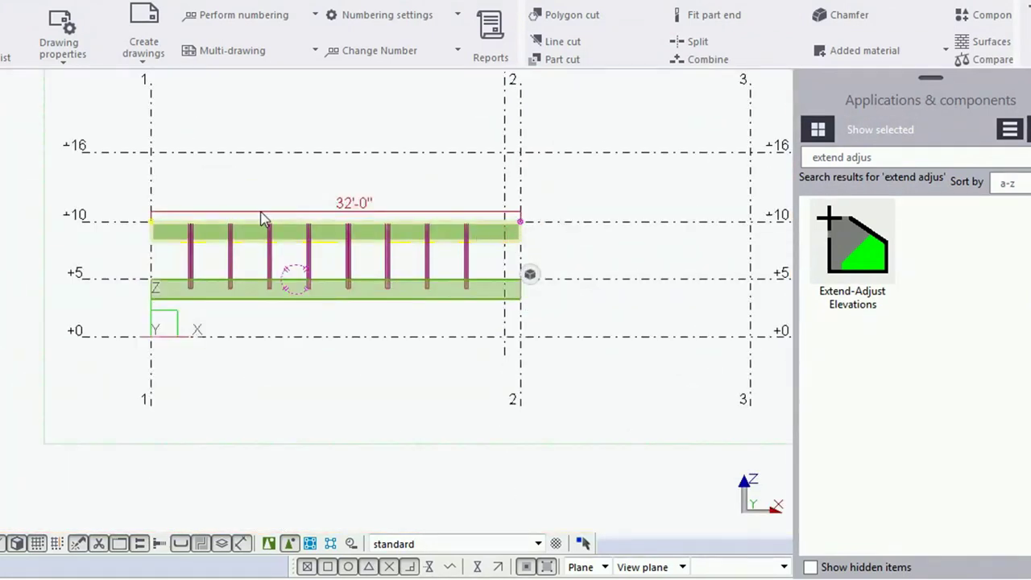
{"action": "left_click", "coordinate": [433, 173]}
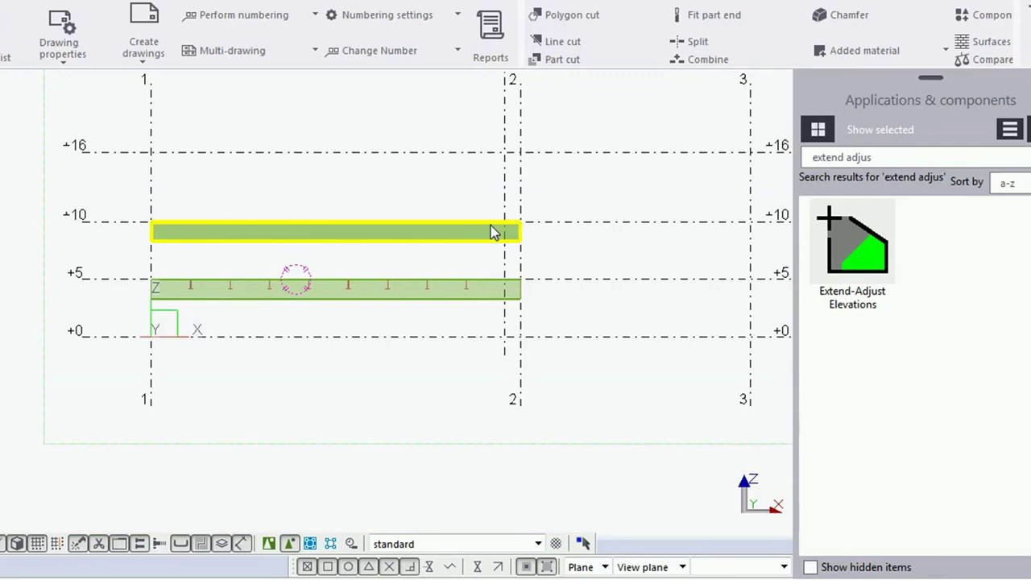
{"action": "left_click", "coordinate": [521, 244]}
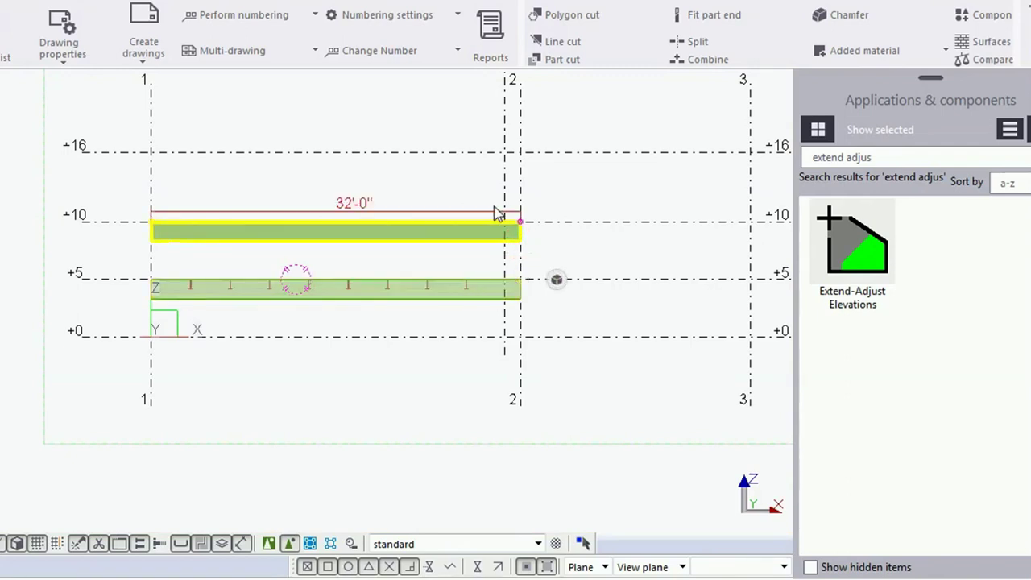
{"action": "left_click", "coordinate": [558, 253]}
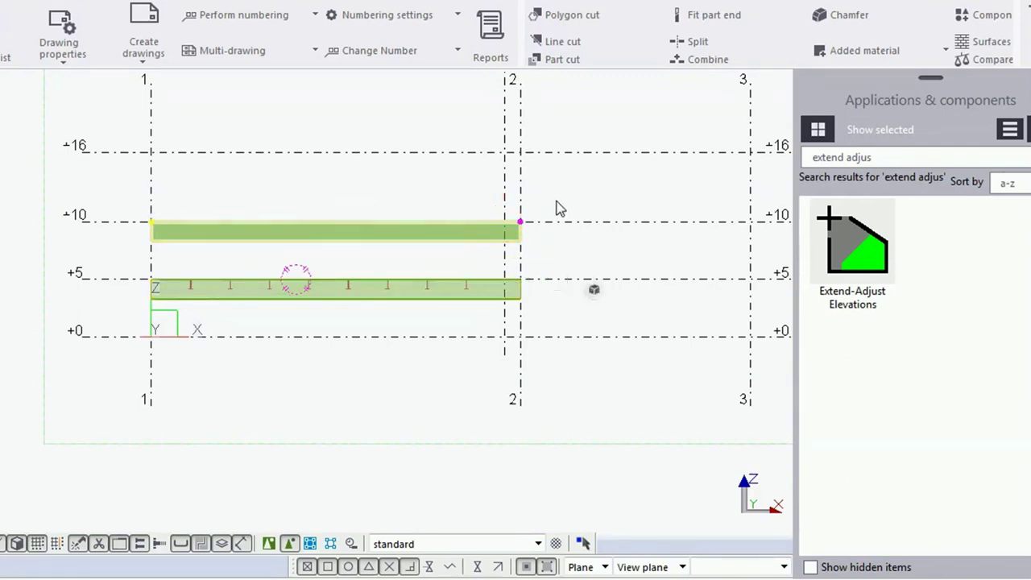
{"action": "left_click", "coordinate": [440, 251]}
{"action": "left_click_drag", "start_coordinate": [454, 177], "coordinate": [575, 267]}
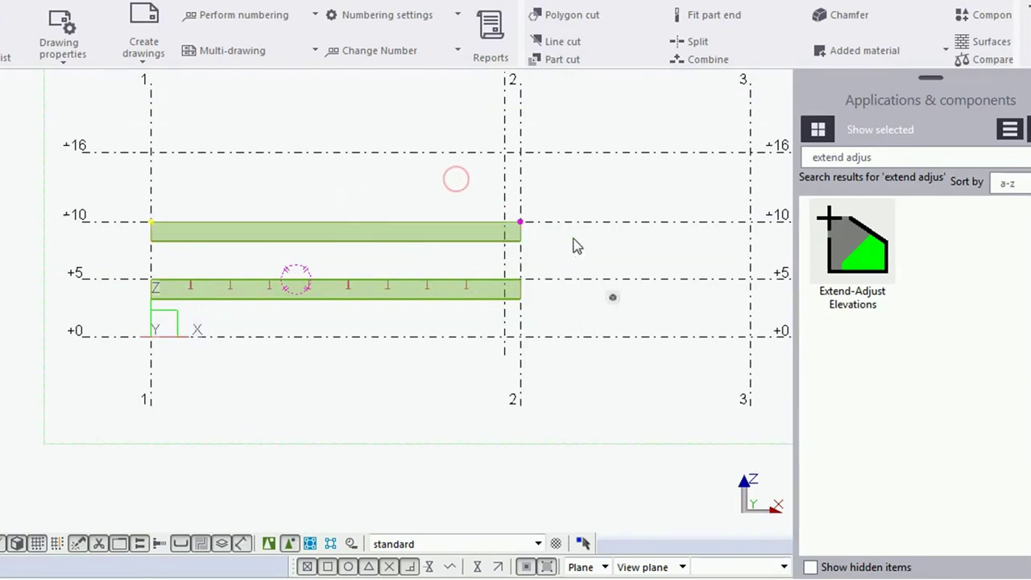
Move the upper beam's right end from the +10 level up to +16.
{"action": "right_click", "coordinate": [550, 172]}
{"action": "left_click", "coordinate": [596, 289]}
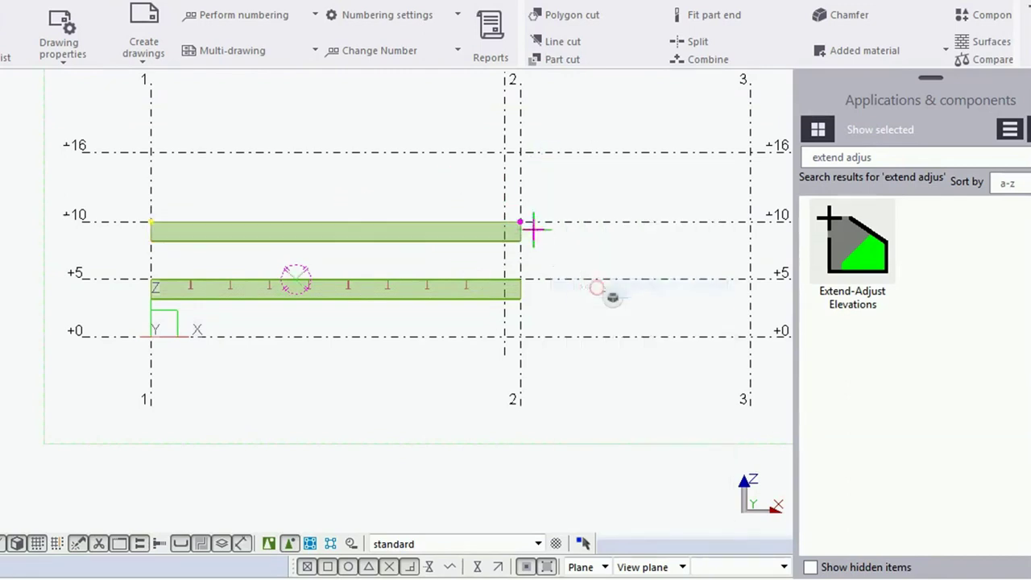
{"action": "left_click", "coordinate": [520, 221]}
{"action": "left_click", "coordinate": [521, 151]}
{"action": "scroll", "coordinate": [203, 298], "scroll_direction": "up", "scroll_amount": 1}
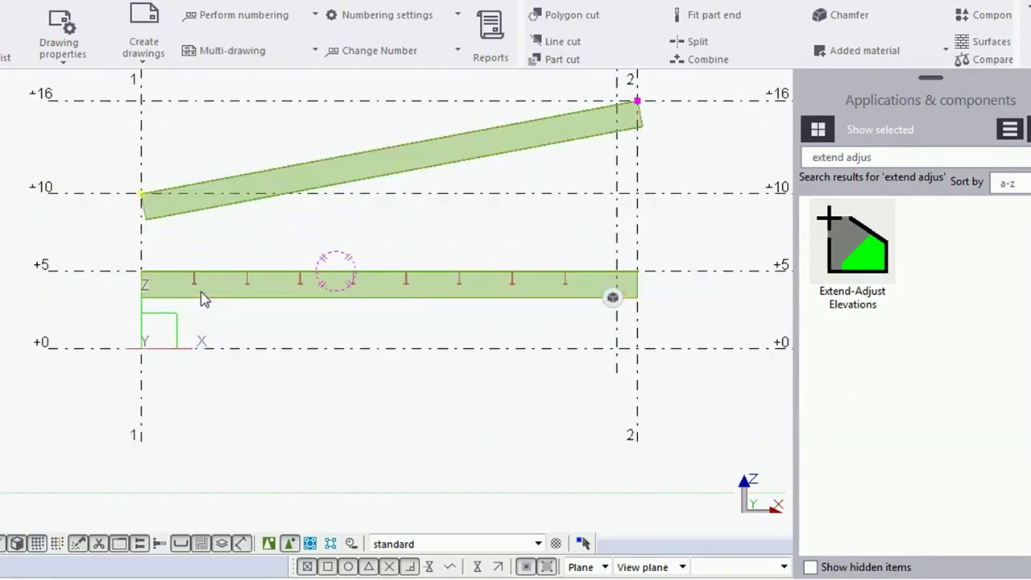
{"action": "left_click", "coordinate": [201, 295]}
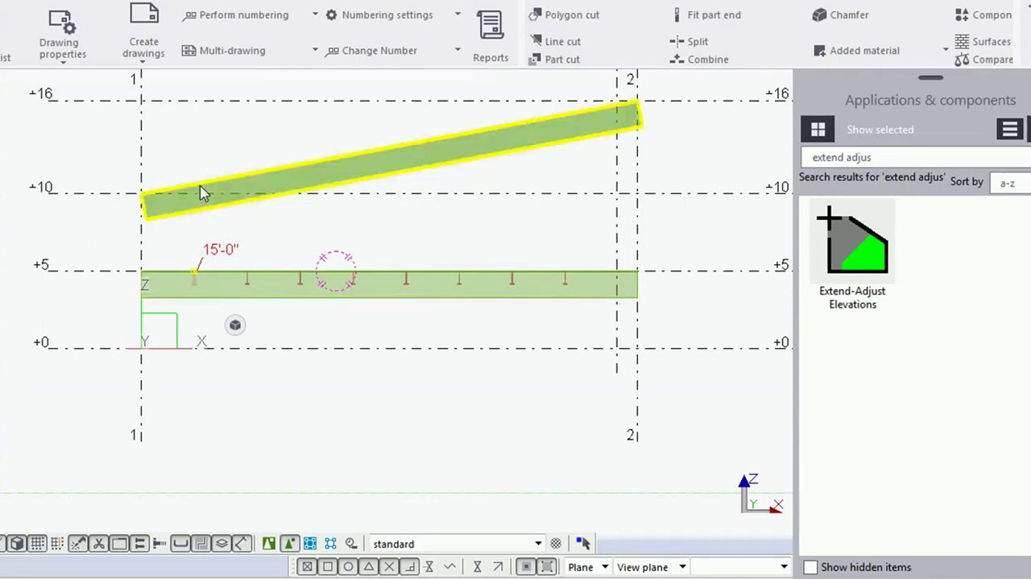
{"action": "left_click", "coordinate": [425, 157]}
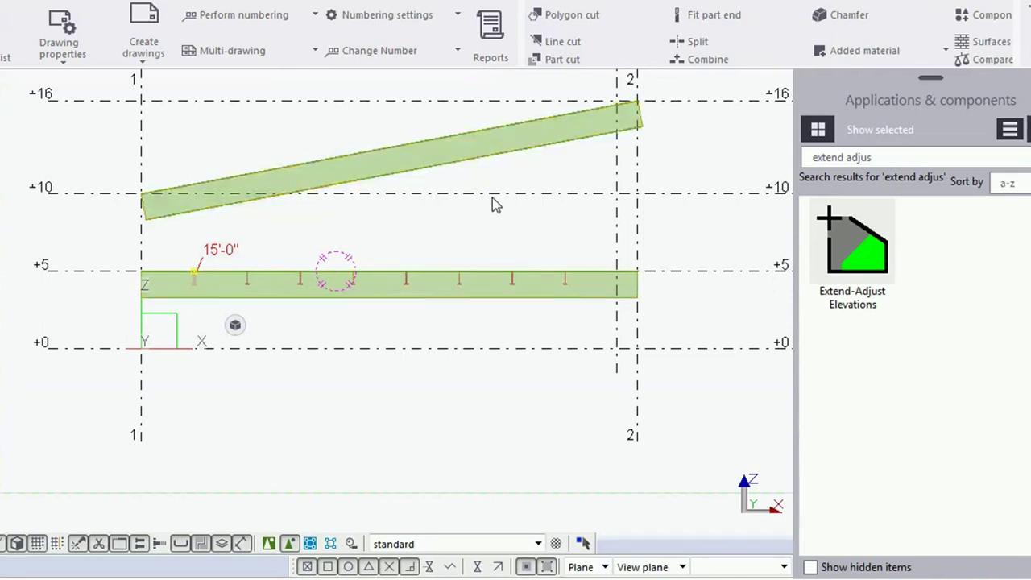
{"action": "left_click", "coordinate": [465, 223]}
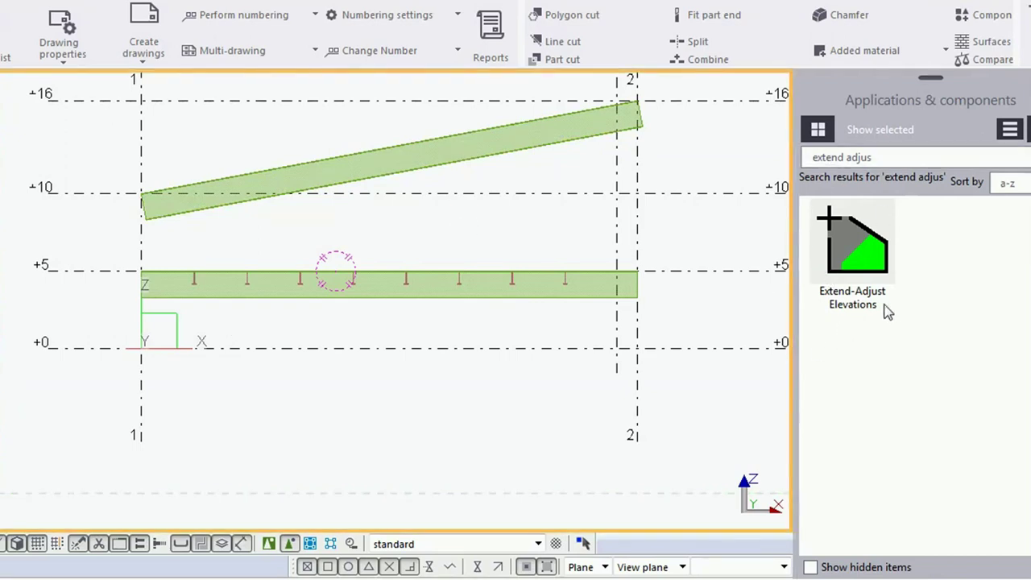
Run Extend-Adjust Elevations on the sloped beam and the area-selected joists along the lower beam.
{"action": "left_click", "coordinate": [863, 275]}
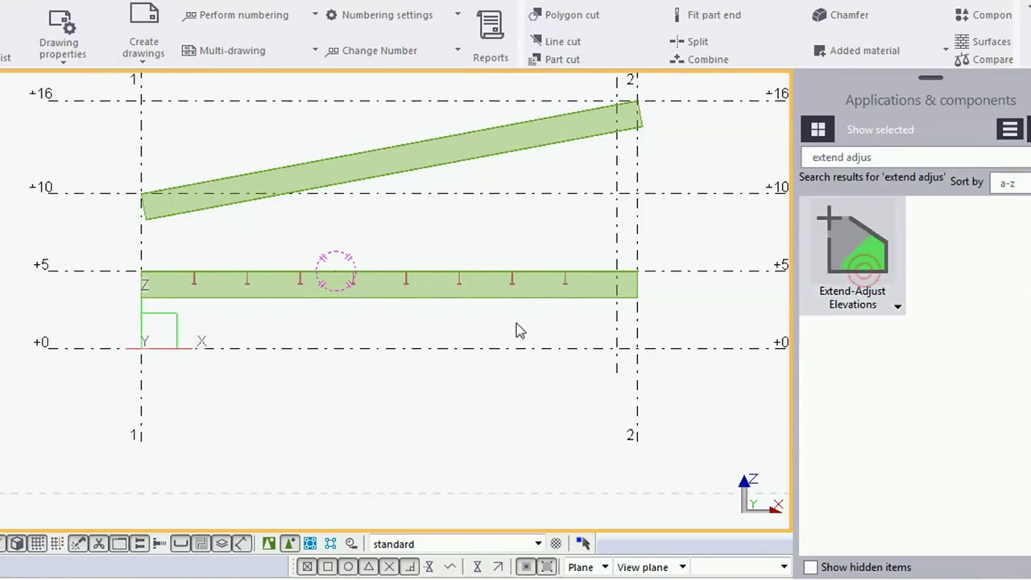
{"action": "left_click", "coordinate": [376, 175]}
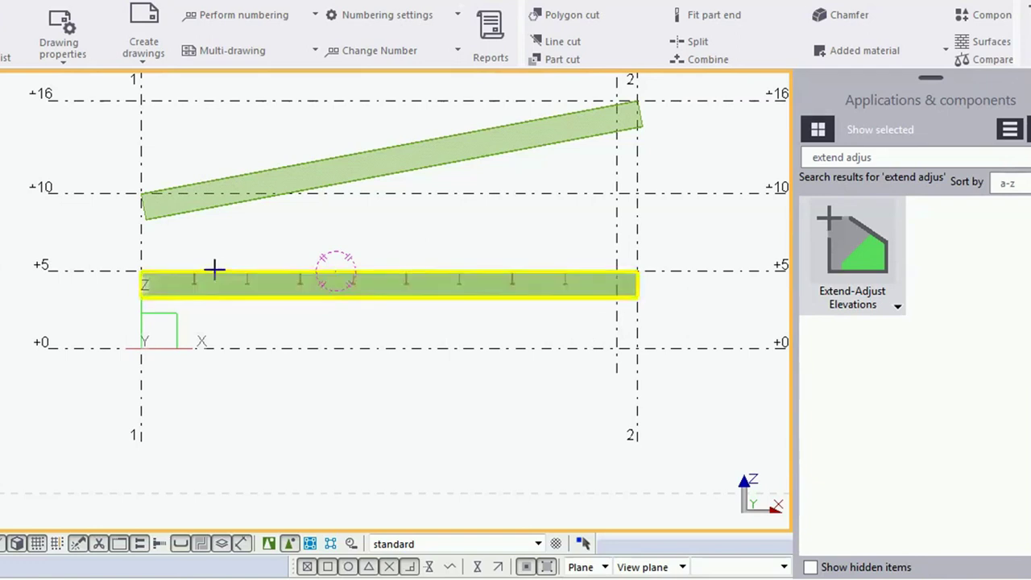
{"action": "mouse_move", "coordinate": [173, 253]}
{"action": "left_mouse_down"}
{"action": "mouse_move", "coordinate": [521, 304]}
{"action": "mouse_move", "coordinate": [598, 328]}
{"action": "left_mouse_up"}
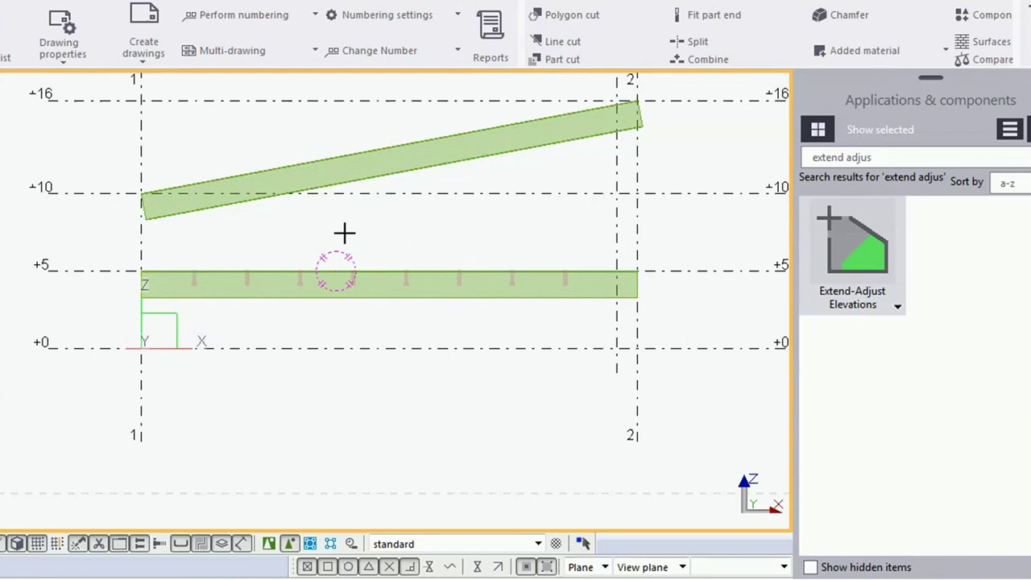
{"action": "right_click", "coordinate": [324, 131]}
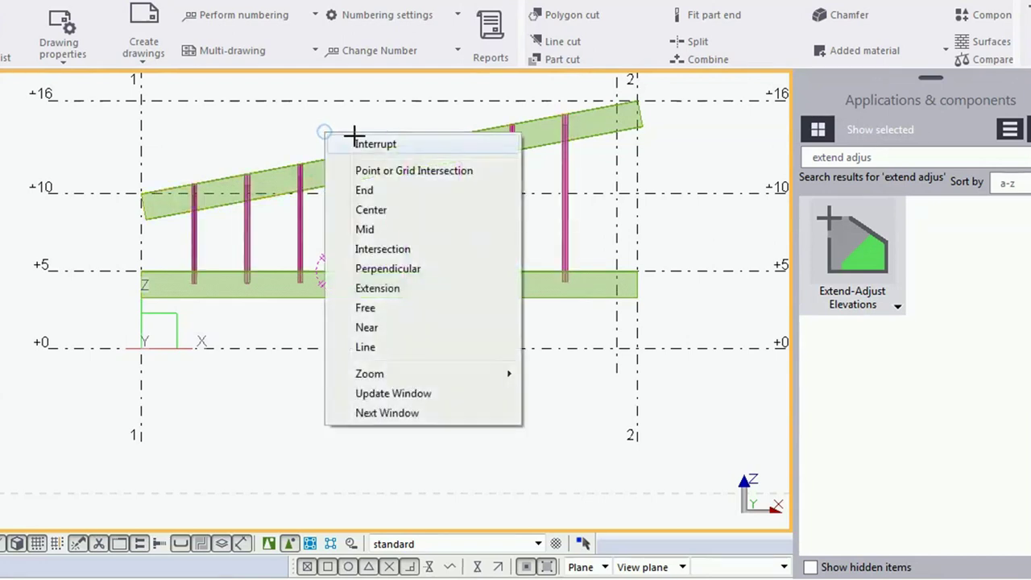
{"action": "left_click", "coordinate": [362, 138]}
{"action": "key", "text": "ctrl+Tab"}
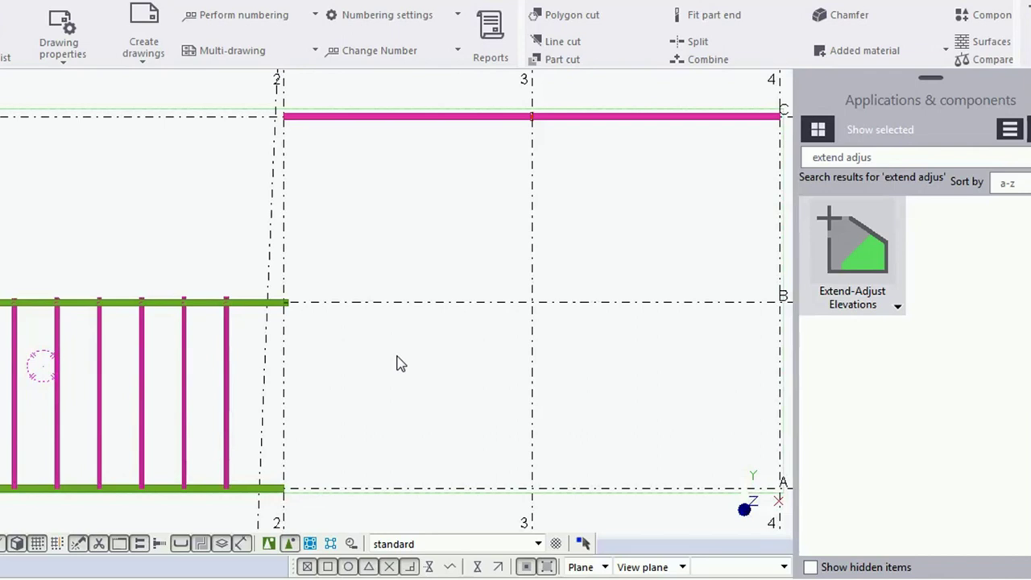
Orbit the 3D model to confirm all eight joists meet the 32'-6 11/16" sloped beam.
{"action": "scroll", "coordinate": [393, 370], "scroll_direction": "down", "scroll_amount": 3}
{"action": "key", "text": "ctrl+p"}
{"action": "mouse_move", "coordinate": [209, 219]}
{"action": "middle_mouse_down", "text": "ctrl"}
{"action": "mouse_move", "coordinate": [200, 252]}
{"action": "mouse_move", "coordinate": [254, 310]}
{"action": "mouse_move", "coordinate": [610, 392]}
{"action": "middle_mouse_up", "text": "ctrl"}
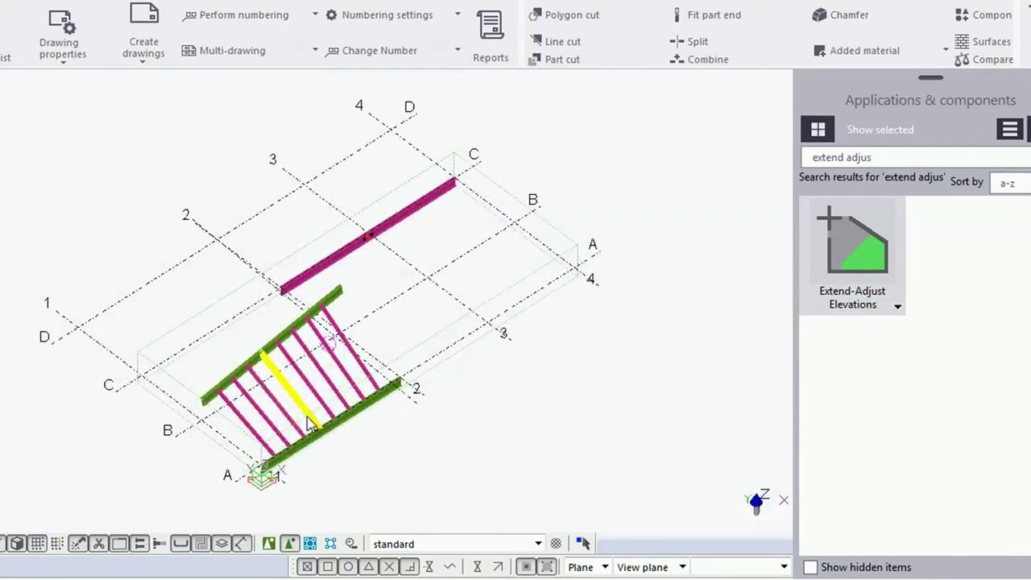
{"action": "scroll", "coordinate": [384, 331], "scroll_direction": "up", "scroll_amount": 3}
{"action": "key", "text": "ctrl+p"}
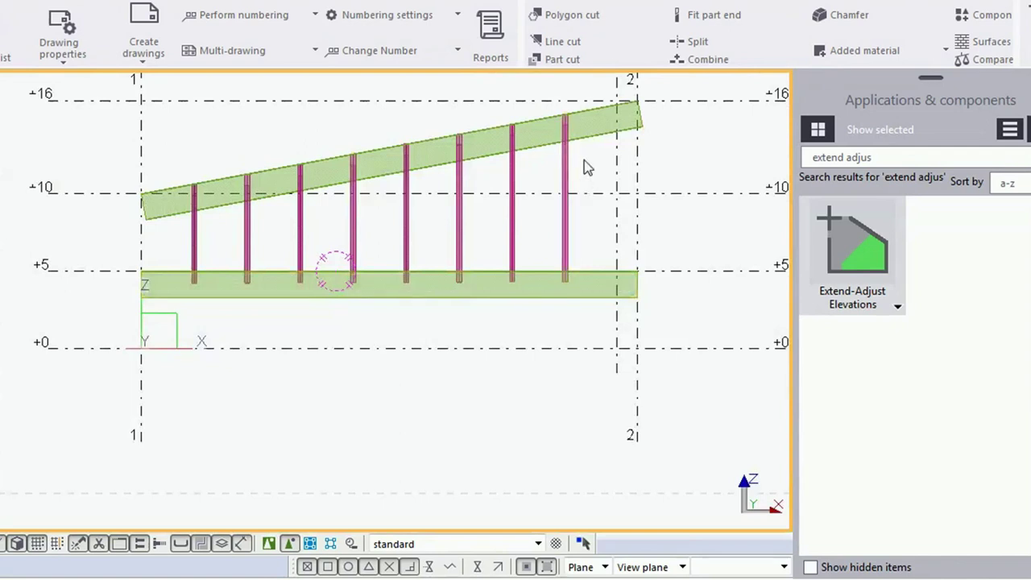
{"action": "left_click_drag", "start_coordinate": [586, 167], "coordinate": [148, 242]}
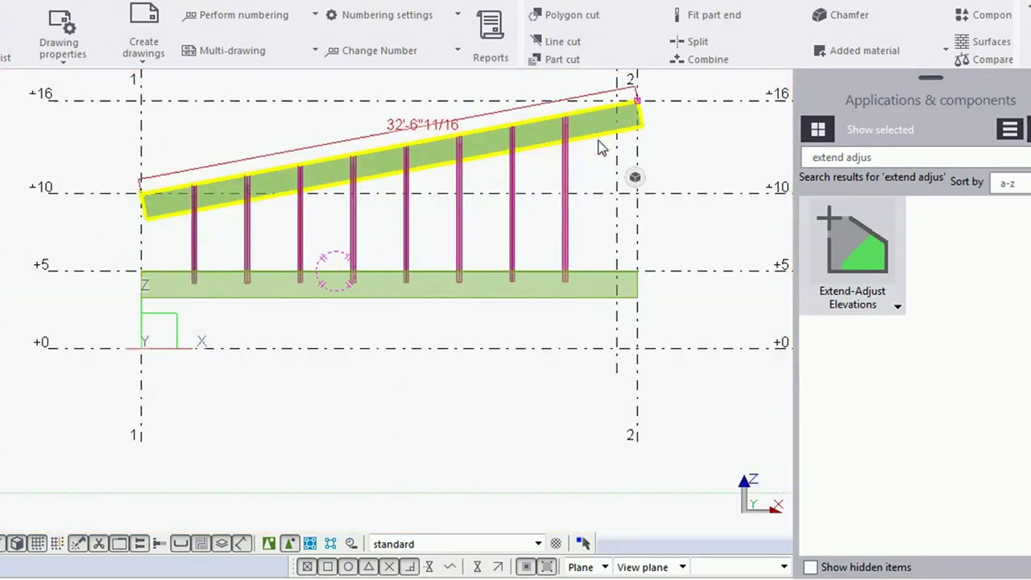
{"action": "mouse_move", "coordinate": [599, 147]}
{"action": "middle_mouse_down", "text": "ctrl"}
{"action": "mouse_move", "coordinate": [442, 329]}
{"action": "mouse_move", "coordinate": [306, 395]}
{"action": "mouse_move", "coordinate": [315, 417]}
{"action": "mouse_move", "coordinate": [350, 402]}
{"action": "mouse_move", "coordinate": [463, 428]}
{"action": "middle_mouse_up", "text": "ctrl"}
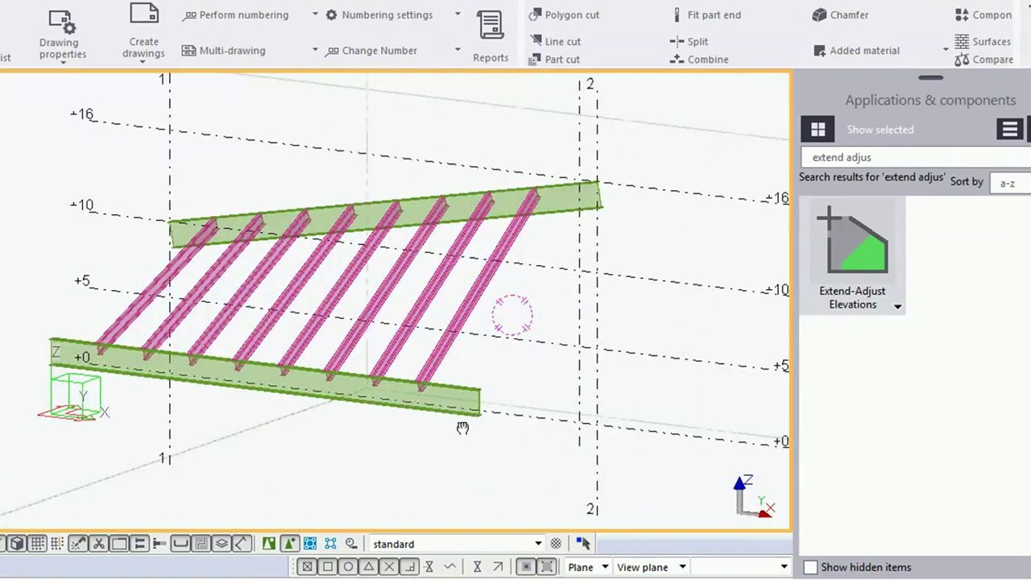